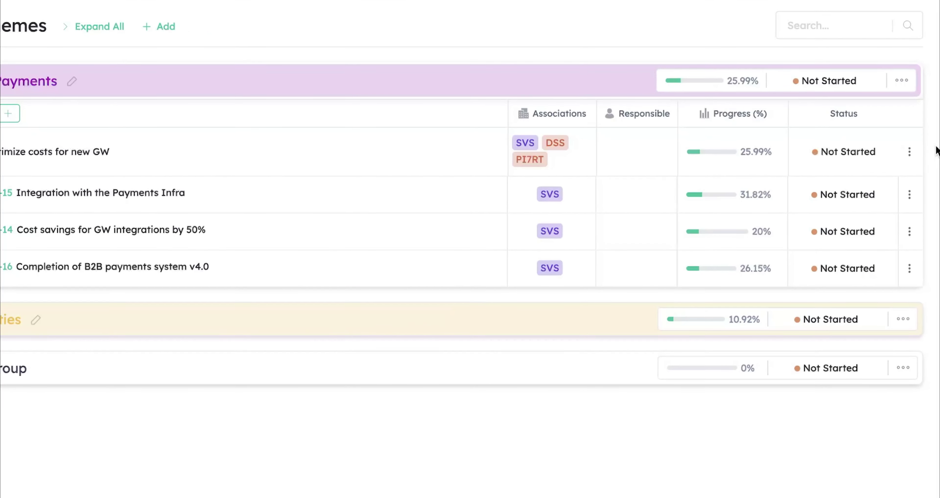
Step: Add the key result "Improve DWH sync time by 40%", measured By Items, to the objective "Optimize costs for new GW"
{"action": "left_click", "coordinate": [910, 154]}
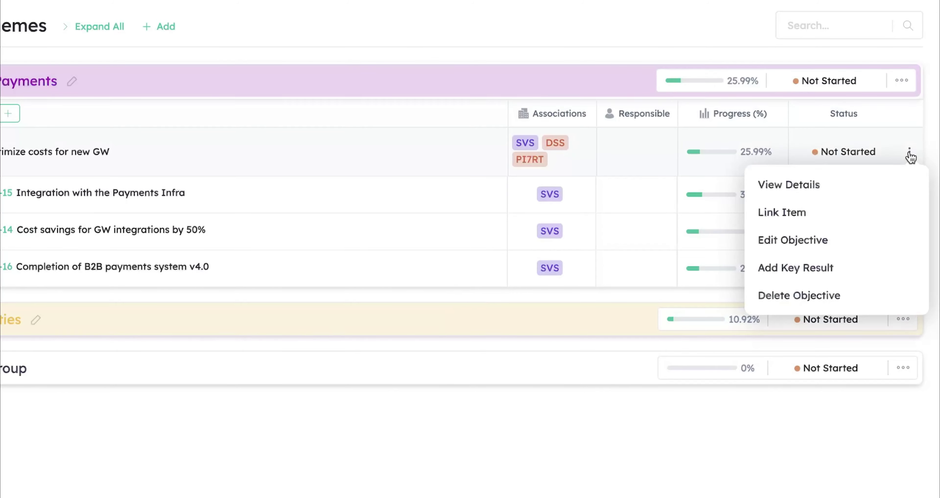
{"action": "left_click", "coordinate": [842, 279]}
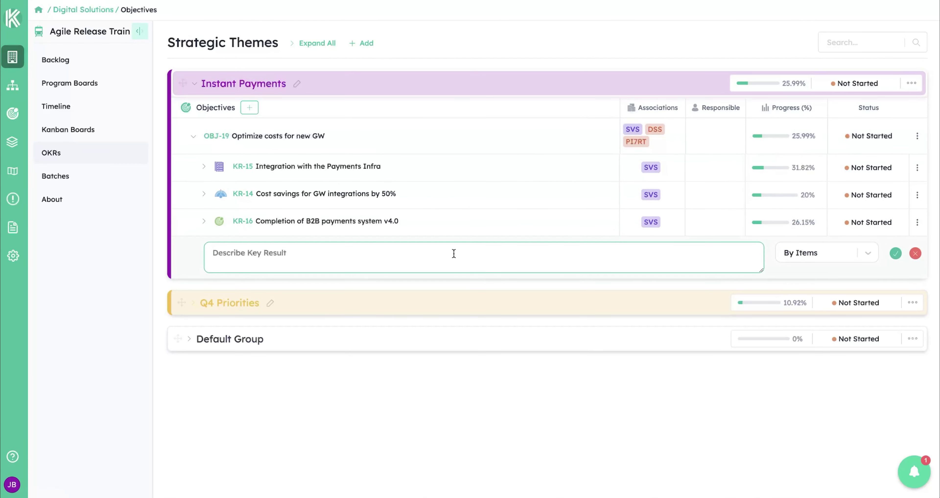
{"action": "type", "text": "Improve DWH sync time by 40"}
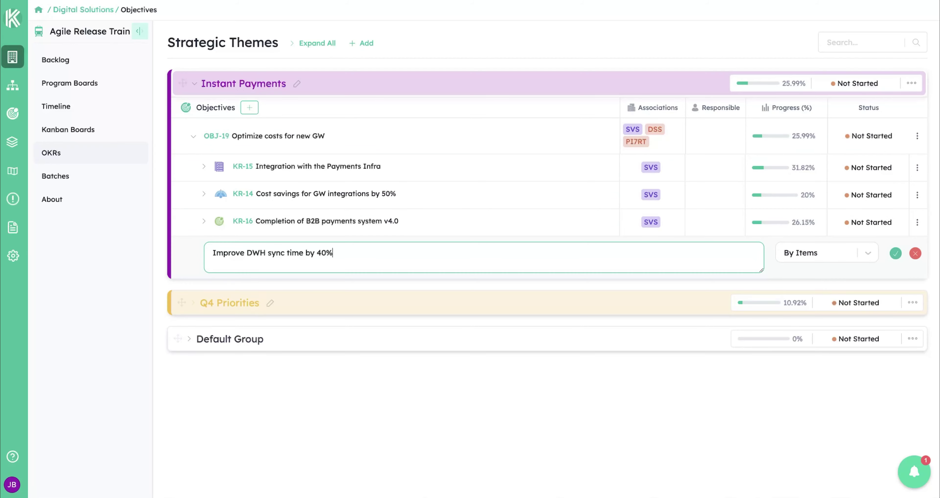
{"action": "left_click", "coordinate": [896, 253]}
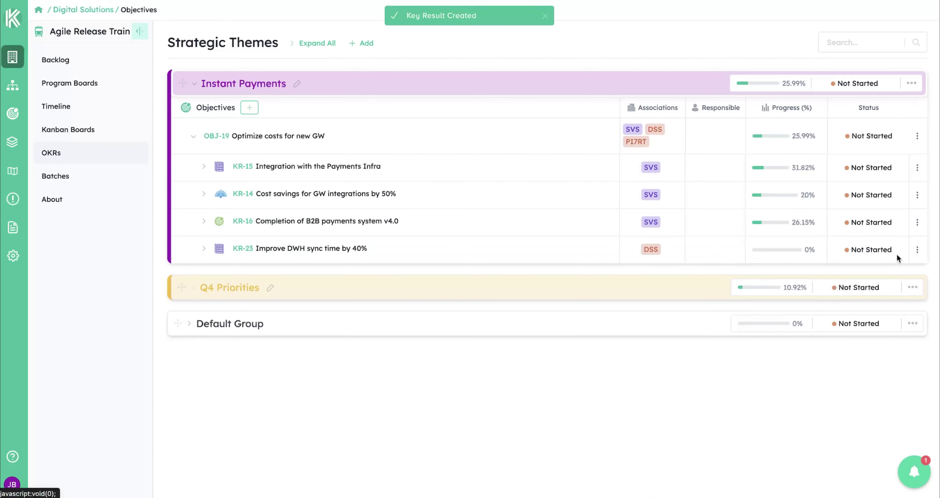
Step: Start linking items to the "Improve DWH sync time by 40%" key result and select FEA-20 from the Digital Solutions collection
{"action": "left_click", "coordinate": [918, 252]}
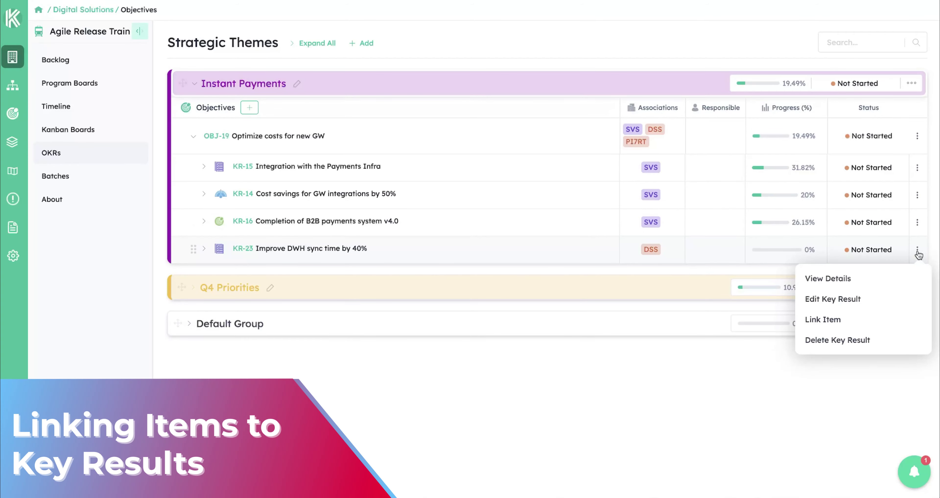
{"action": "left_click", "coordinate": [844, 324]}
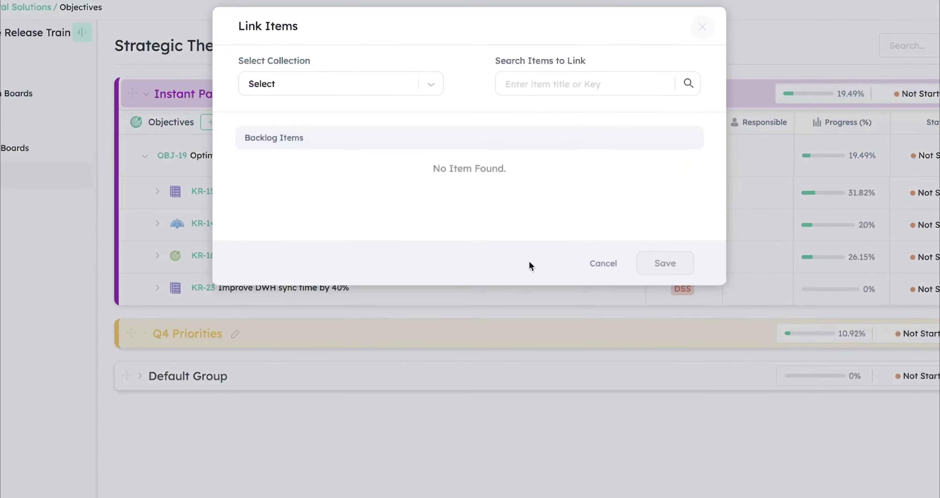
{"action": "left_click", "coordinate": [299, 95]}
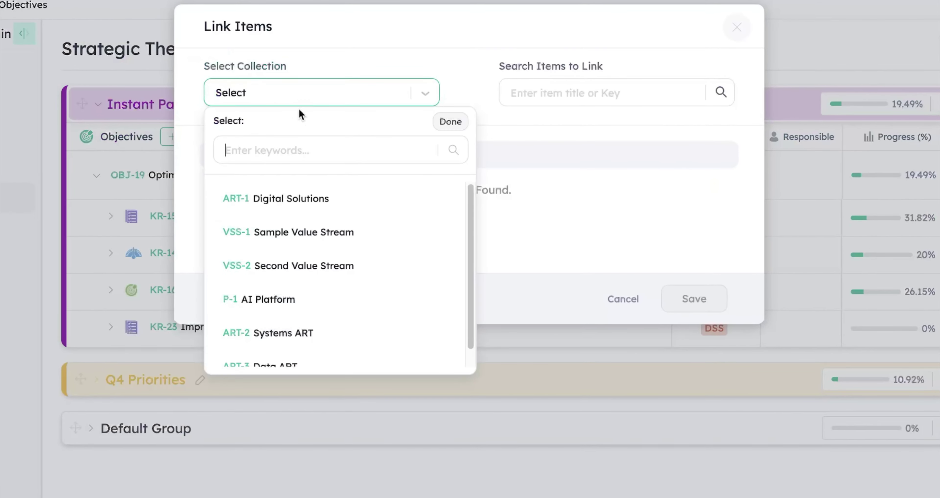
{"action": "left_click", "coordinate": [293, 199]}
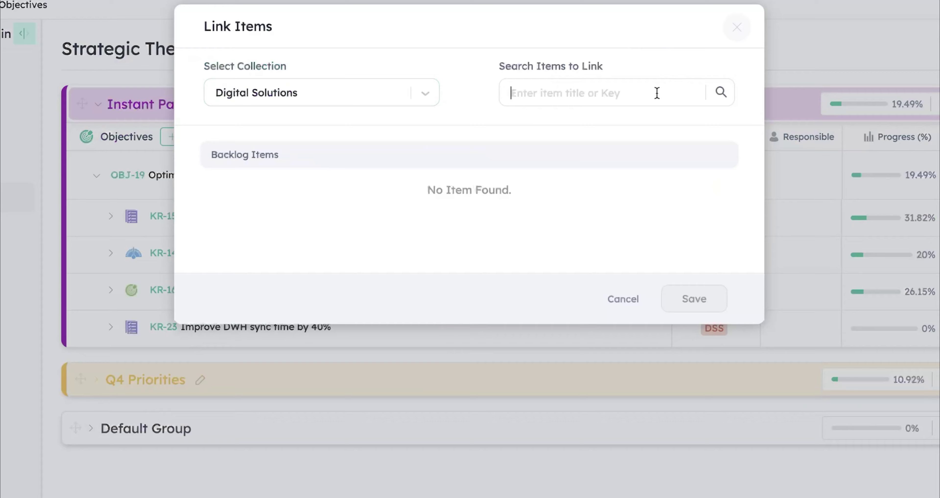
{"action": "type", "text": "FEA-2"}
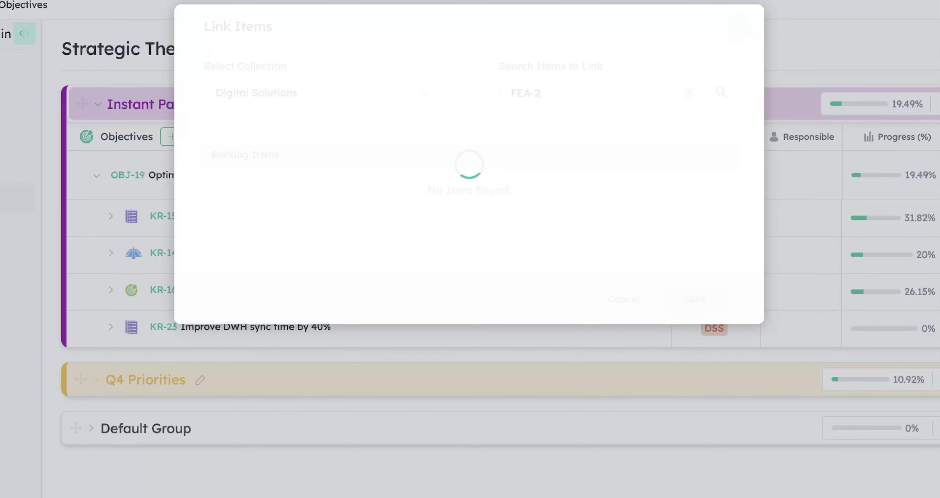
{"action": "type", "text": "0"}
{"action": "left_click", "coordinate": [216, 185]}
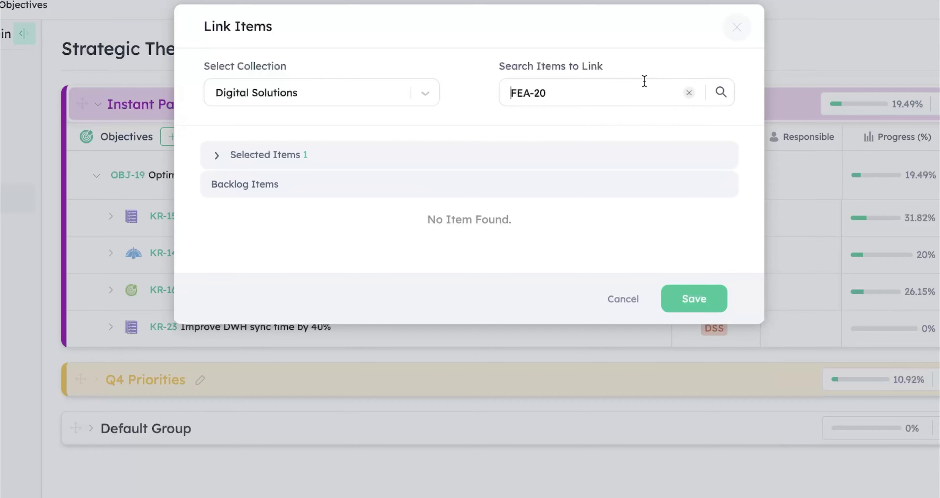
Step: Add FEA-43 to the selected items, review the selection and save the links to the key result
{"action": "left_click", "coordinate": [641, 88]}
{"action": "key", "text": "BackSpace"}
{"action": "key", "text": "BackSpace"}
{"action": "type", "text": "43"}
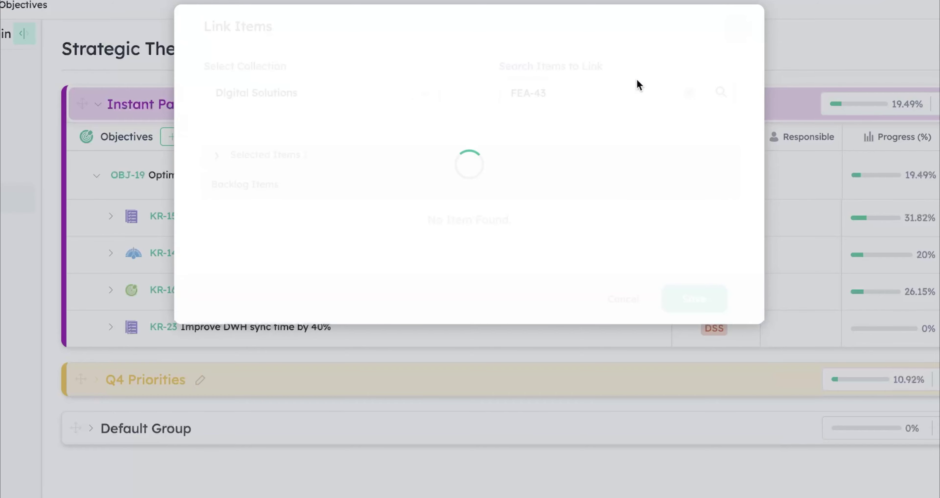
{"action": "left_click", "coordinate": [218, 215]}
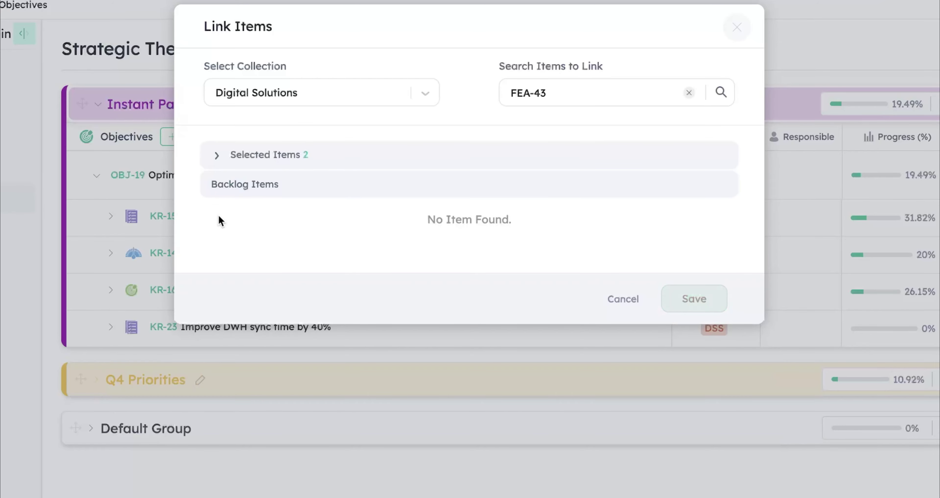
{"action": "left_click", "coordinate": [217, 155]}
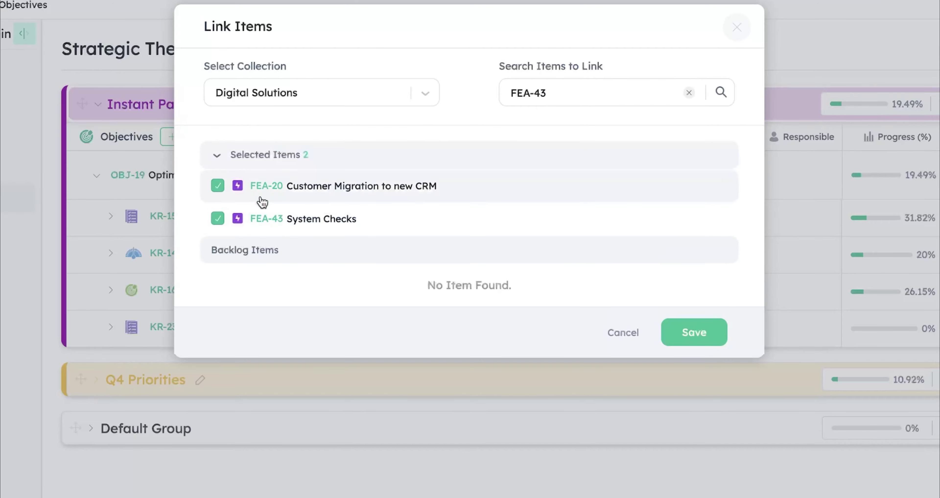
{"action": "left_click", "coordinate": [717, 341]}
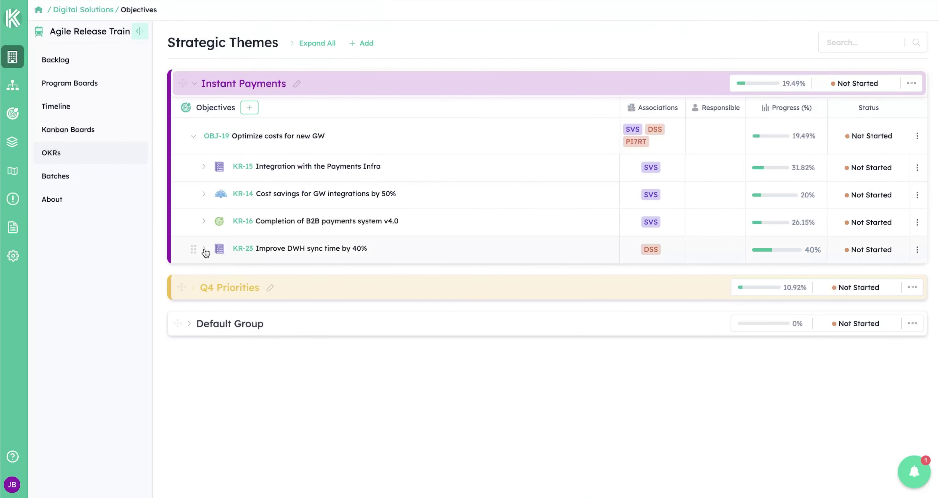
Step: Expand the items linked to "Improve DWH sync time by 40%" and open the key result's details at the linked items
{"action": "left_click", "coordinate": [204, 249]}
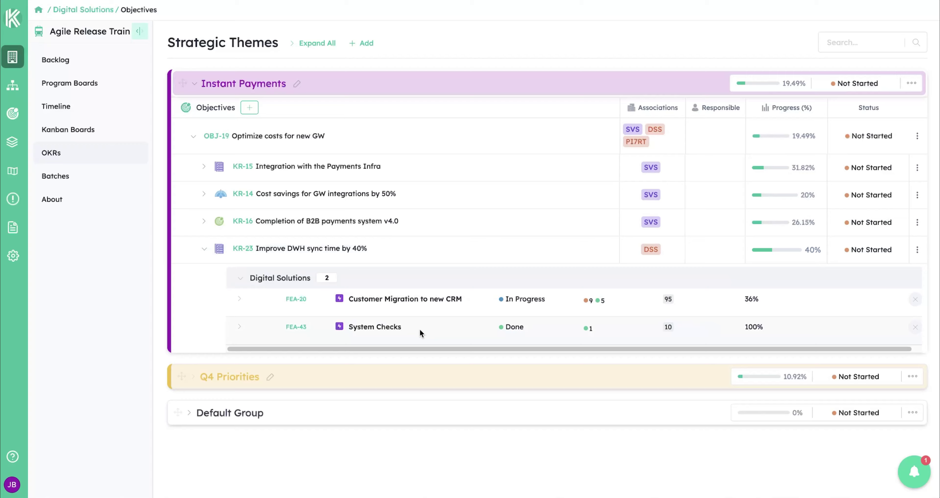
{"action": "scroll", "coordinate": [892, 381], "scroll_direction": "down", "scroll_amount": 1}
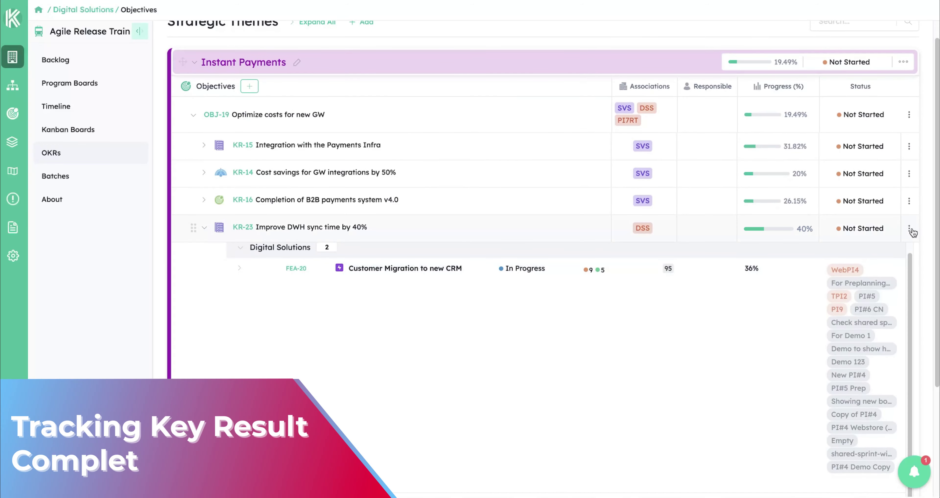
{"action": "left_click", "coordinate": [910, 228]}
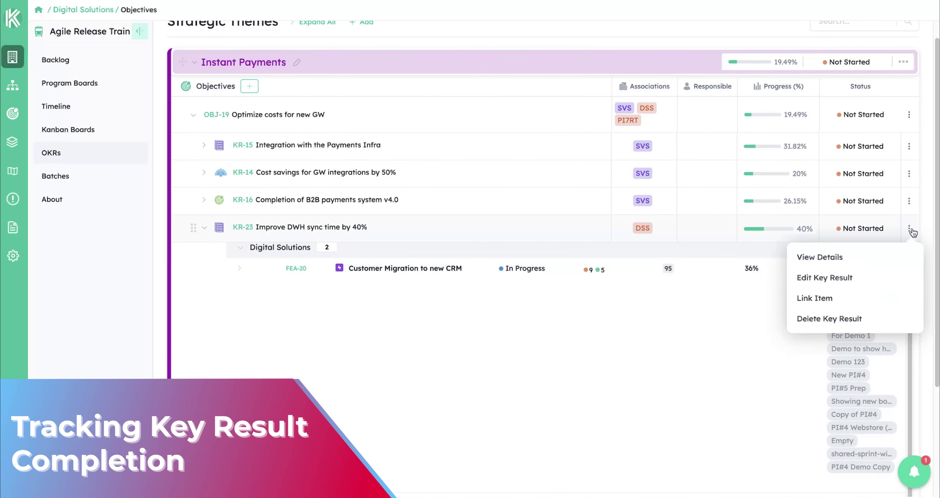
{"action": "left_click", "coordinate": [875, 258]}
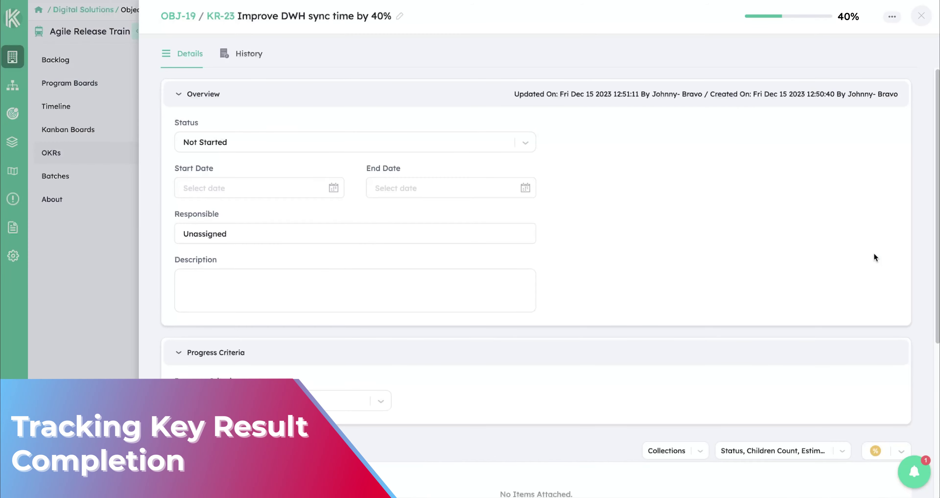
{"action": "scroll", "coordinate": [756, 343], "scroll_direction": "down", "scroll_amount": 4}
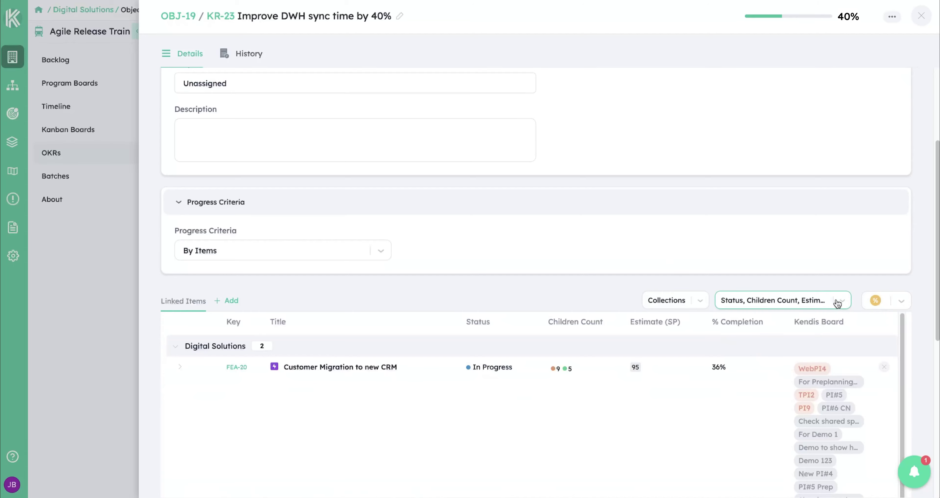
Step: Hide the Kendis Board column from the key result's linked items table
{"action": "left_click", "coordinate": [803, 300]}
{"action": "scroll", "coordinate": [796, 267], "scroll_direction": "down", "scroll_amount": 2}
{"action": "scroll", "coordinate": [799, 272], "scroll_direction": "down", "scroll_amount": 3}
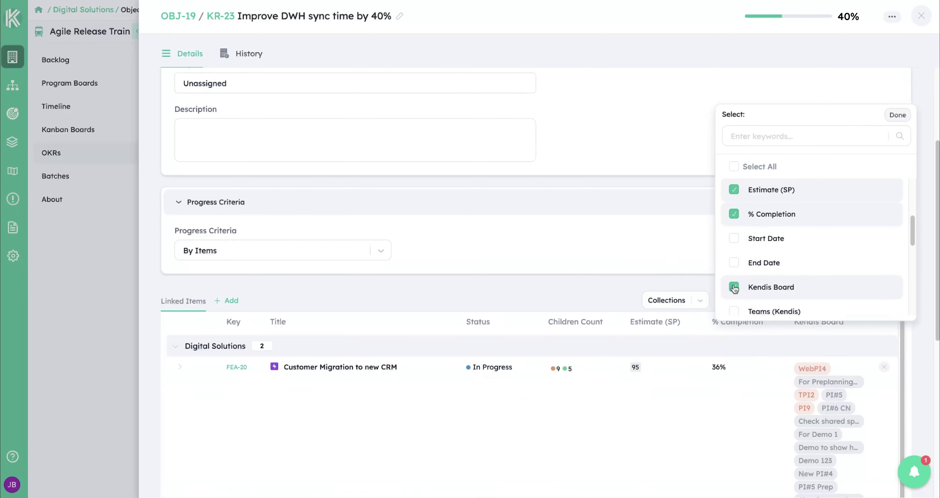
{"action": "left_click", "coordinate": [734, 288]}
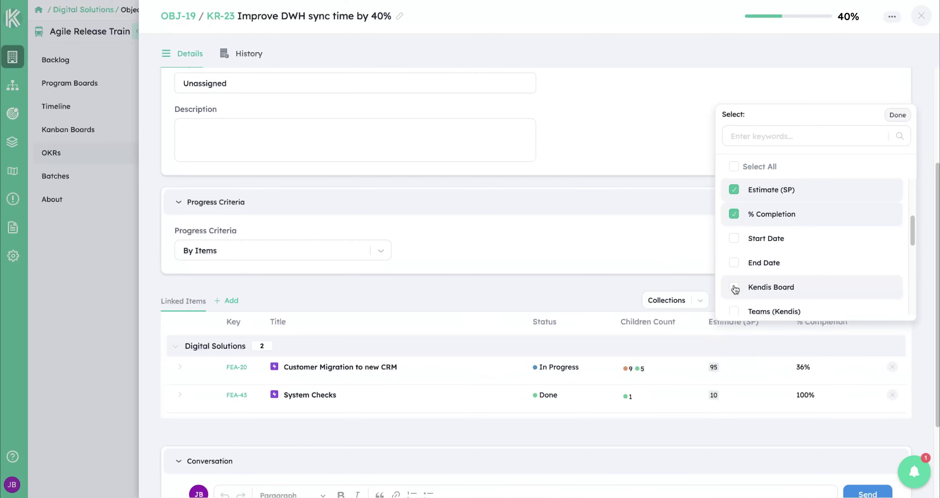
{"action": "left_click", "coordinate": [892, 115]}
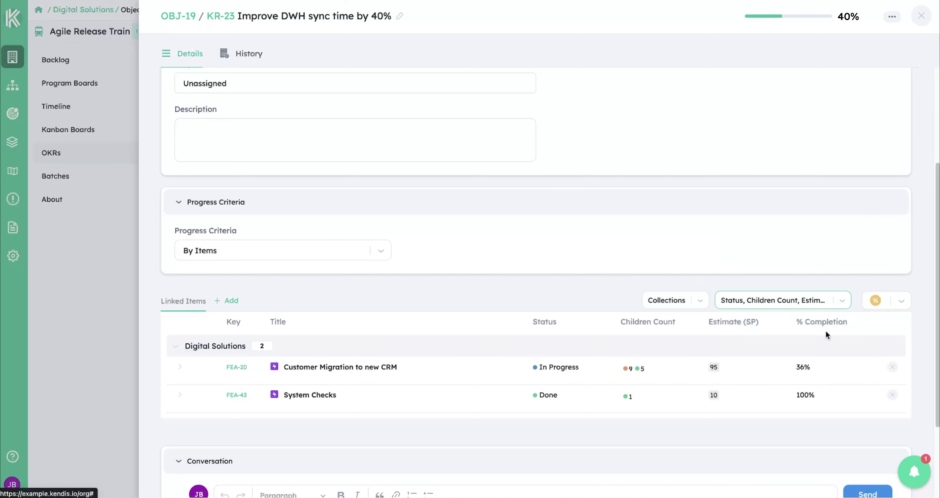
Step: Set the key result's progress calculation to By Linked Items Status and close its details
{"action": "scroll", "coordinate": [851, 327], "scroll_direction": "up", "scroll_amount": 1}
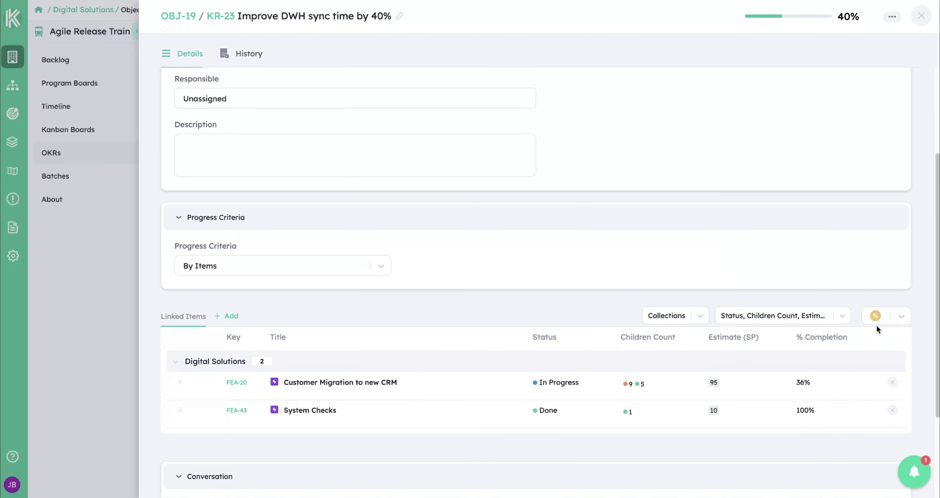
{"action": "left_click", "coordinate": [902, 317]}
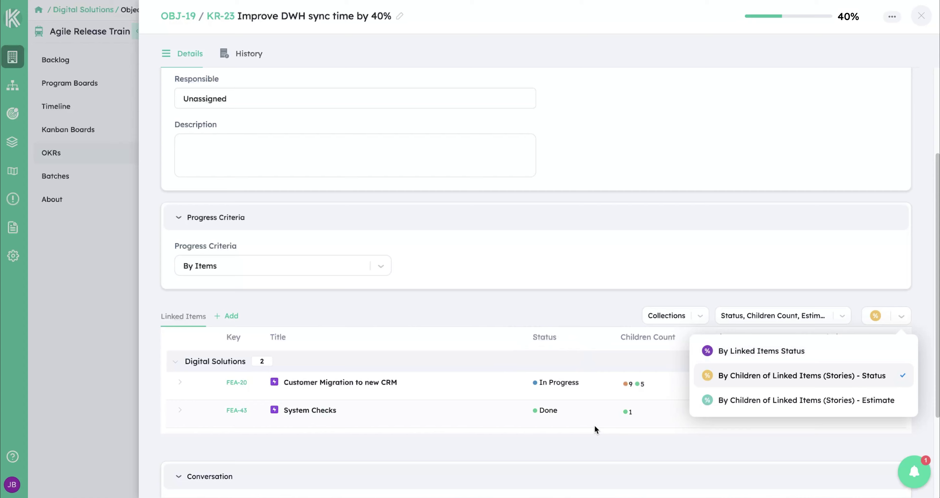
{"action": "left_click", "coordinate": [767, 353]}
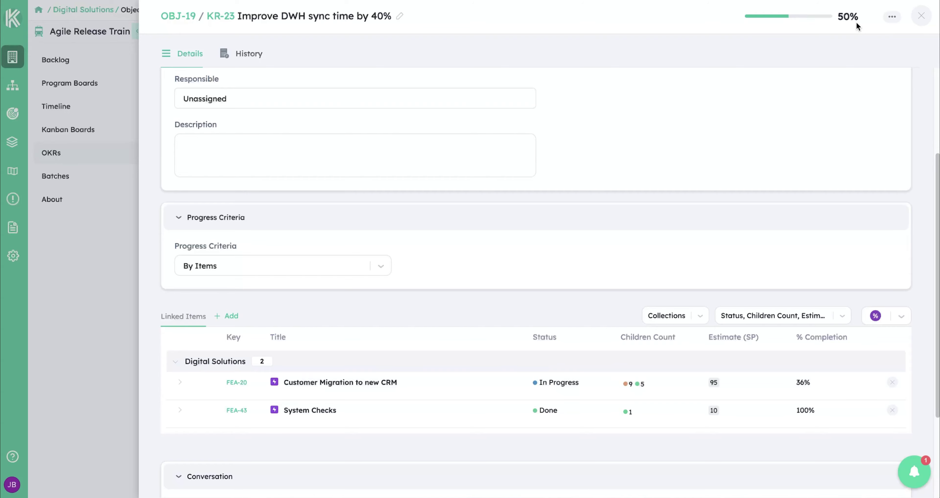
{"action": "left_click", "coordinate": [922, 21]}
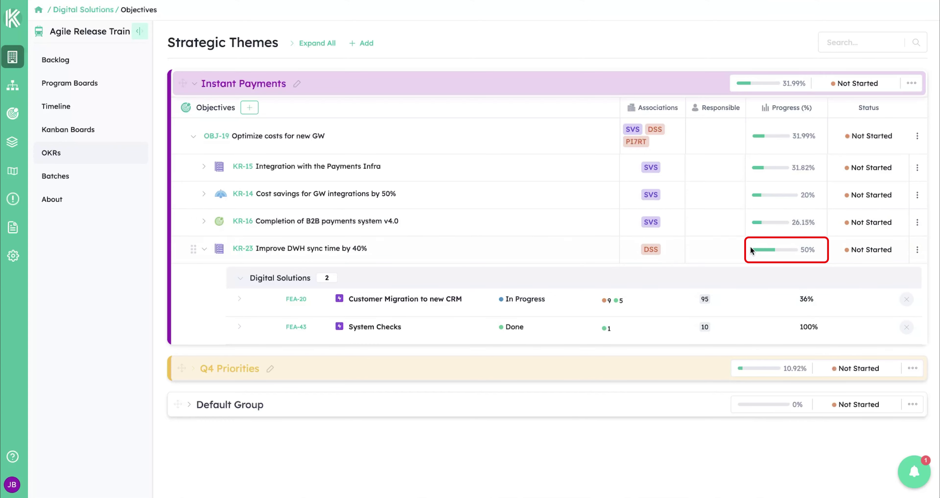
Step: Collapse the "Improve DWH sync time by 40%" key result and move it above "Completion of B2B payments system v4.0"
{"action": "left_click", "coordinate": [205, 250]}
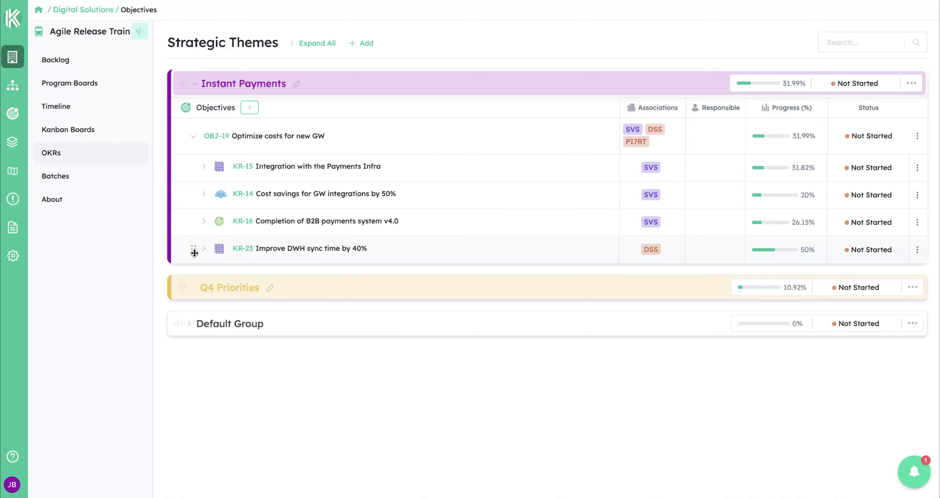
{"action": "left_click_drag", "start_coordinate": [194, 251], "coordinate": [193, 223]}
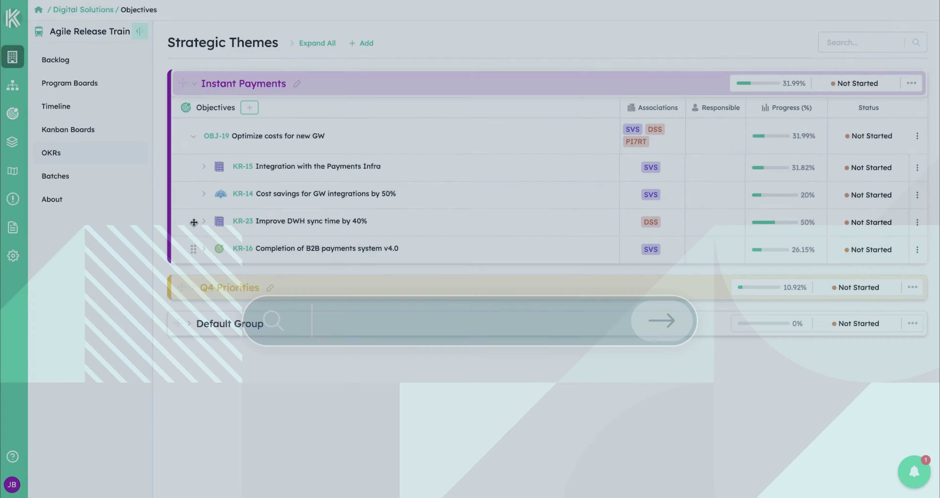